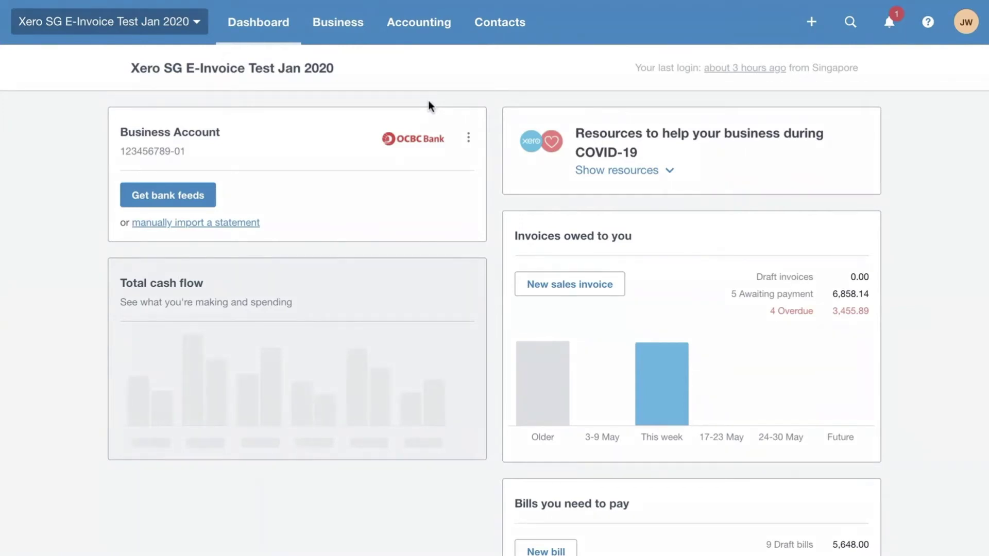
# - Create a new sales invoice addressed to the contact PEPPOL Test 1 and check the contact's details
pyautogui.click(596, 292)
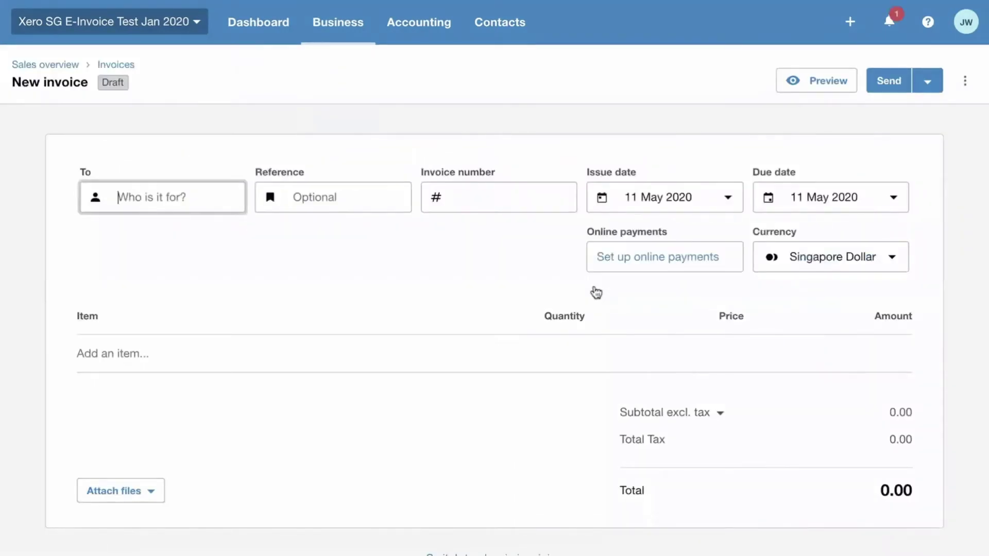
pyautogui.write('P')
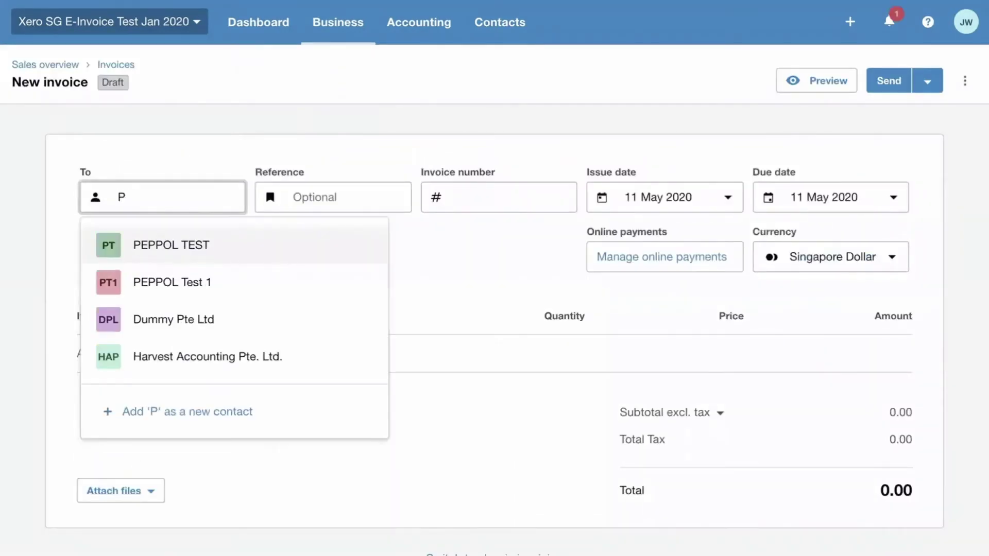
pyautogui.click(348, 285)
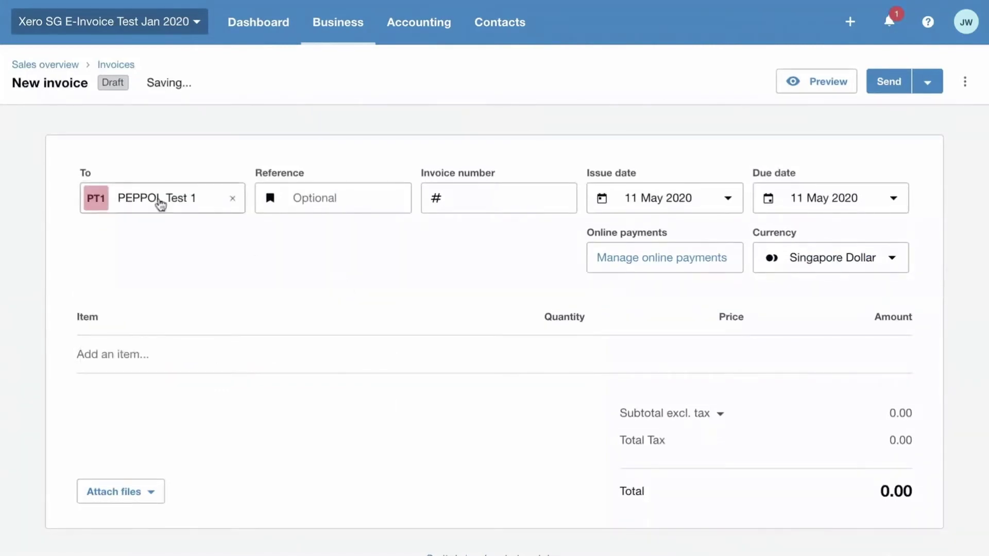
pyautogui.moveTo(159, 203)
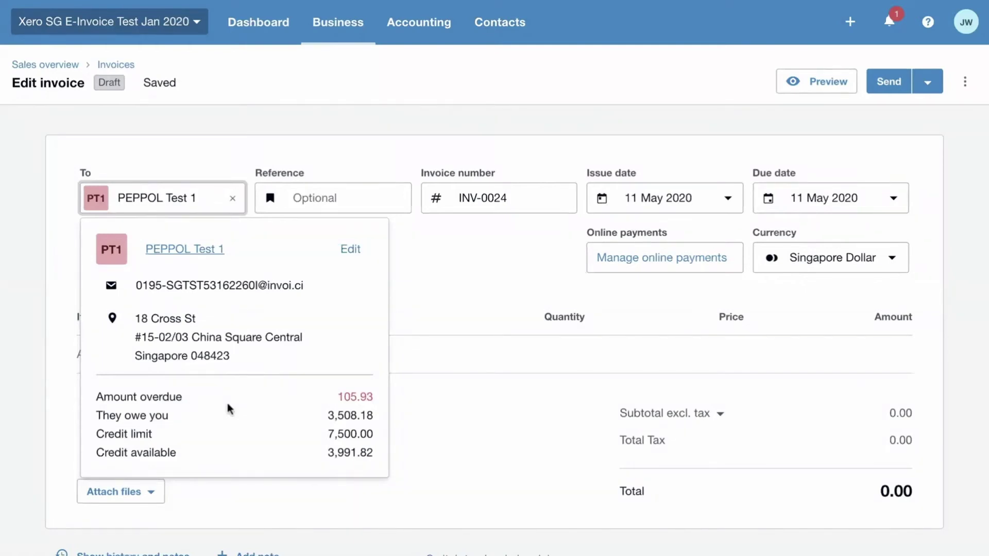
pyautogui.click(438, 330)
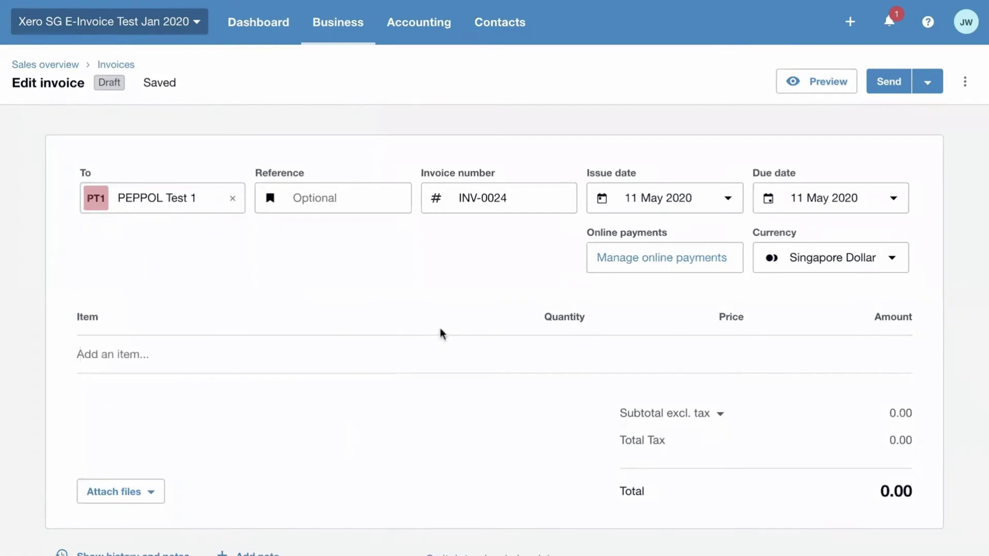
# - Set the invoice's due date to 25 May 2020, 14 days out, and add the Consultancy item as a line
pyautogui.click(866, 199)
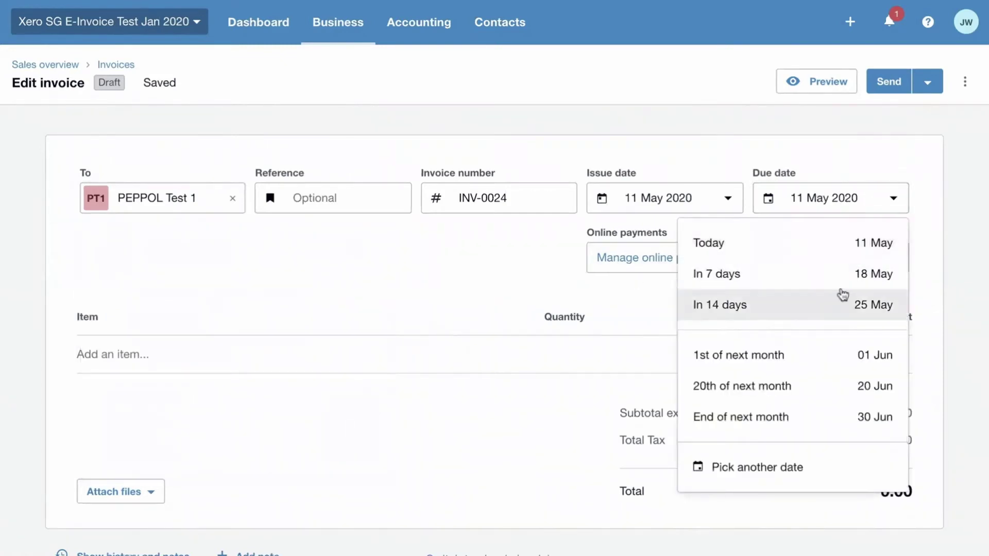
pyautogui.click(843, 298)
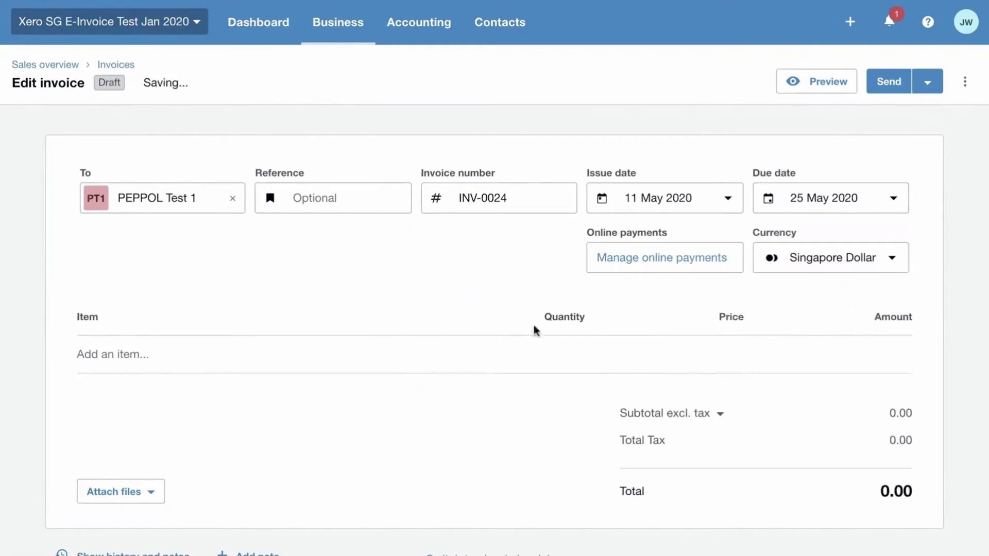
pyautogui.click(230, 354)
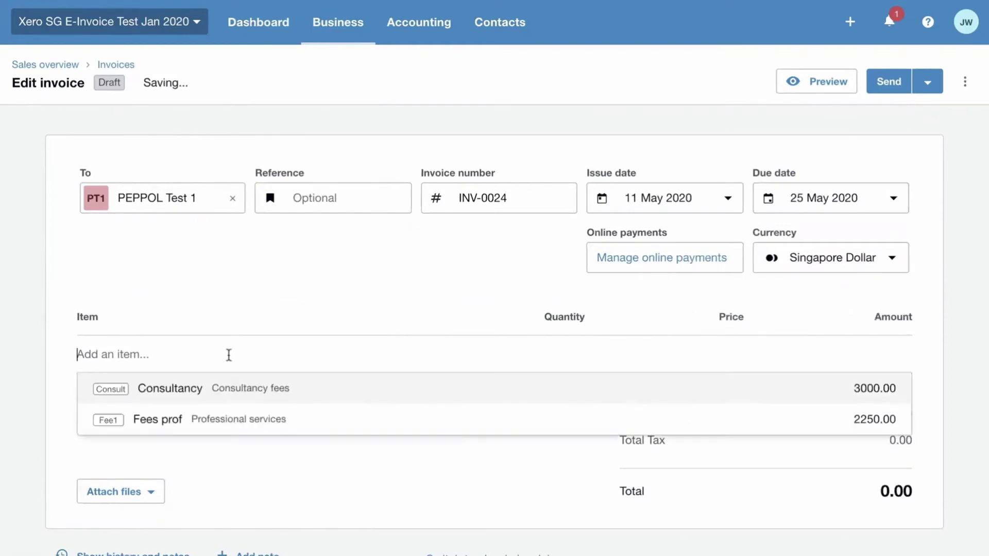
pyautogui.click(188, 390)
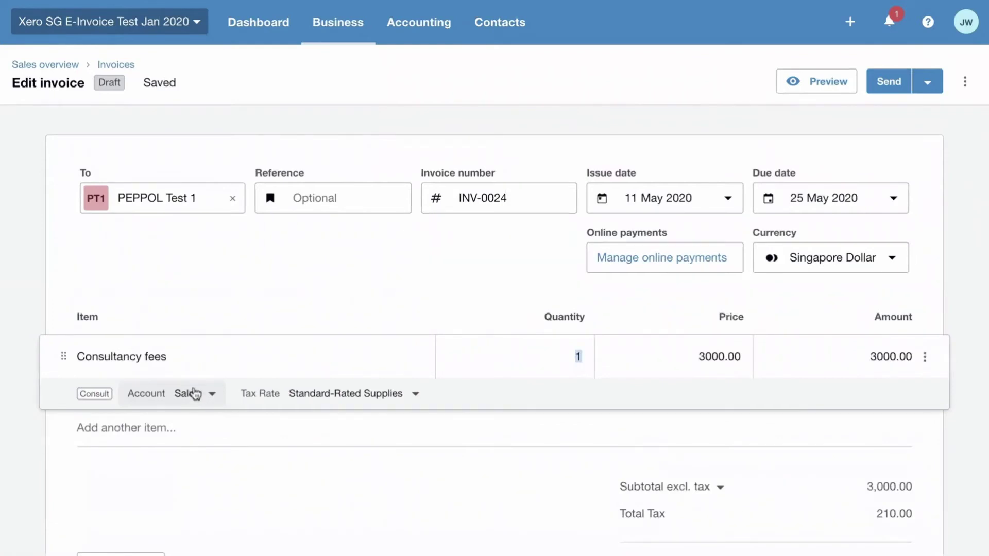
# - Send the invoice by email to the prefilled recipients with the default message and dismiss the notification
pyautogui.click(891, 85)
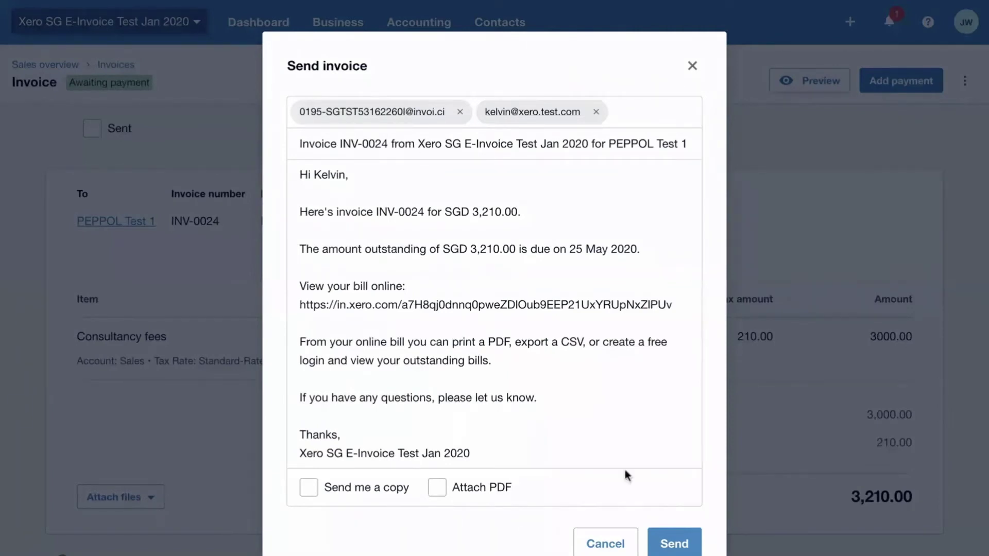
pyautogui.click(666, 546)
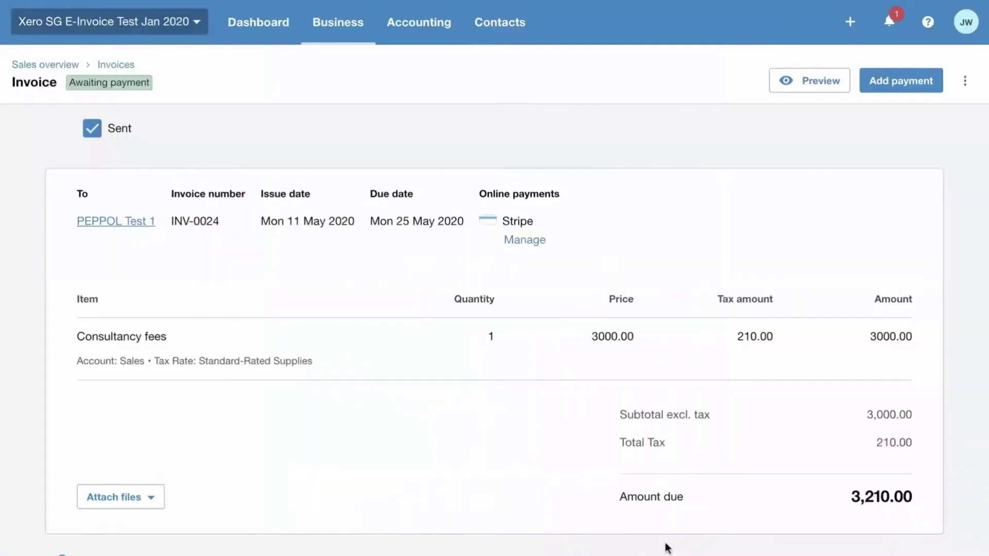
pyautogui.scroll(-1, 666, 538)
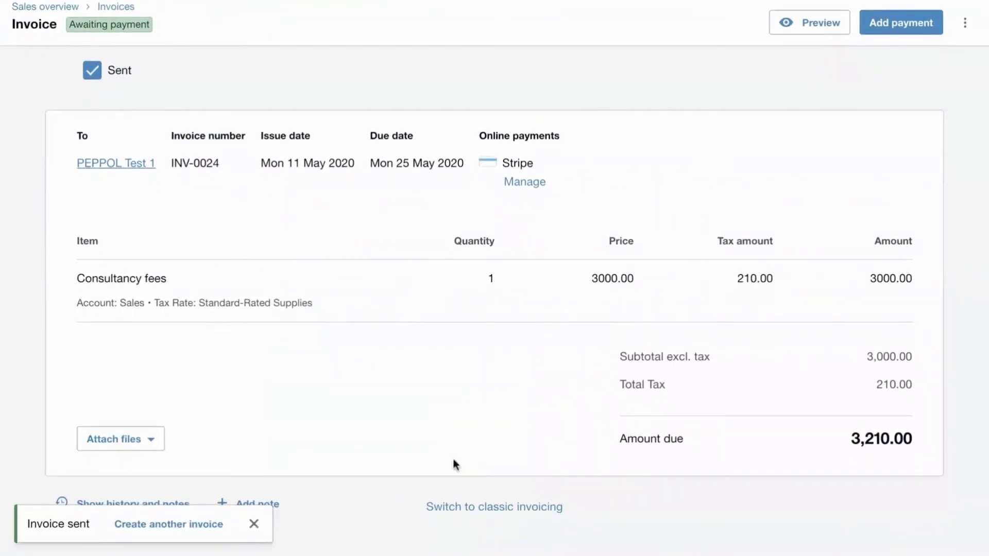
pyautogui.click(253, 524)
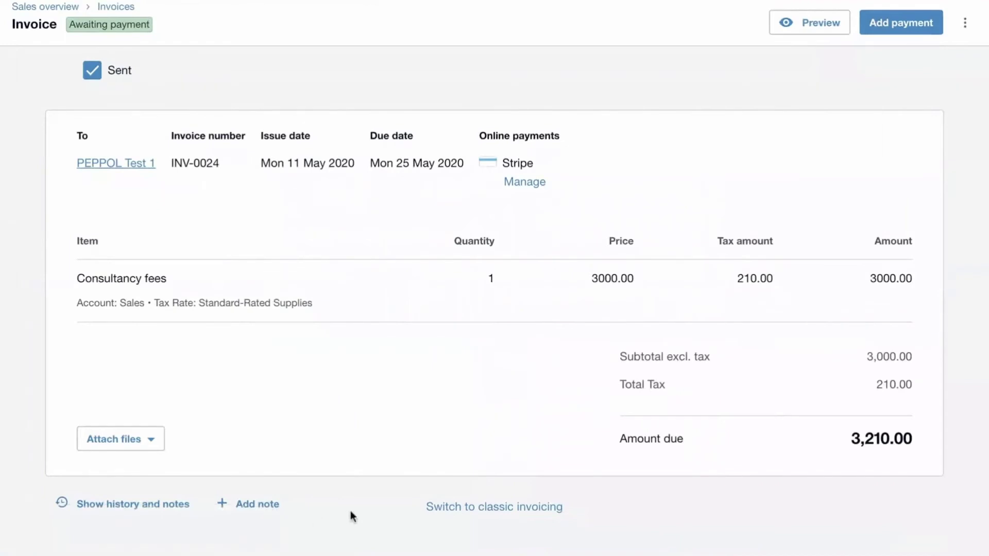
# - Show the sent invoice's history and notes and examine the entry on its PEPPOL network transmission
pyautogui.click(150, 503)
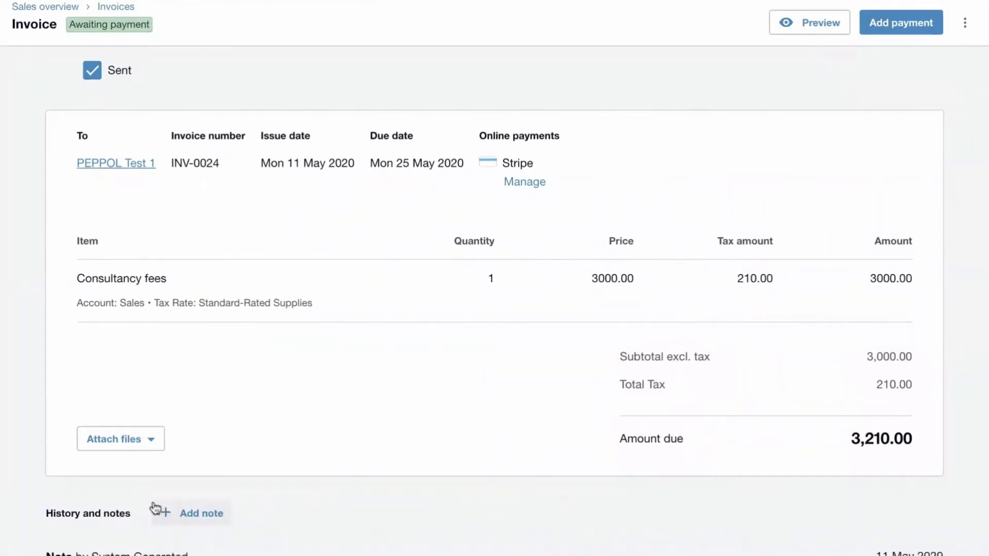
pyautogui.scroll(-3, 154, 510)
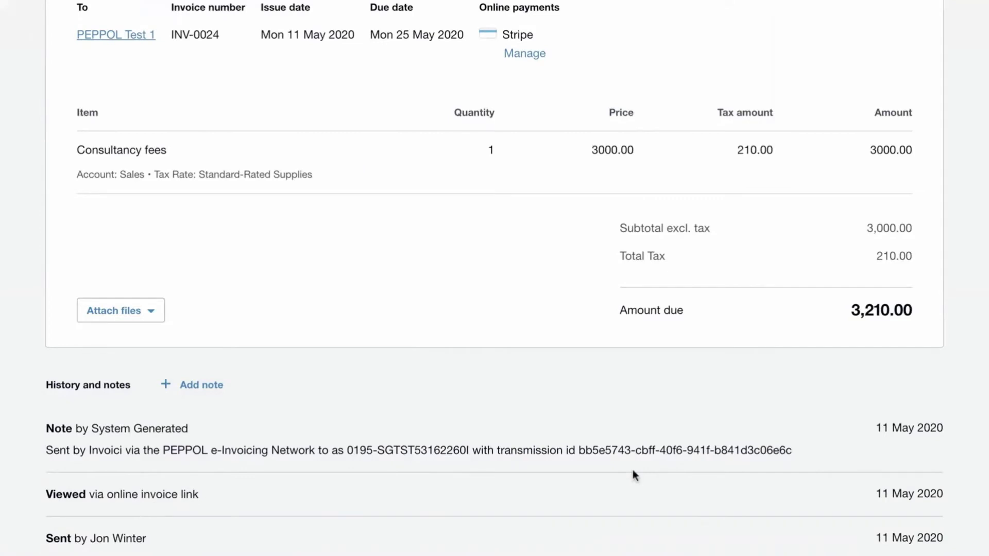
pyautogui.scroll(4, 633, 471)
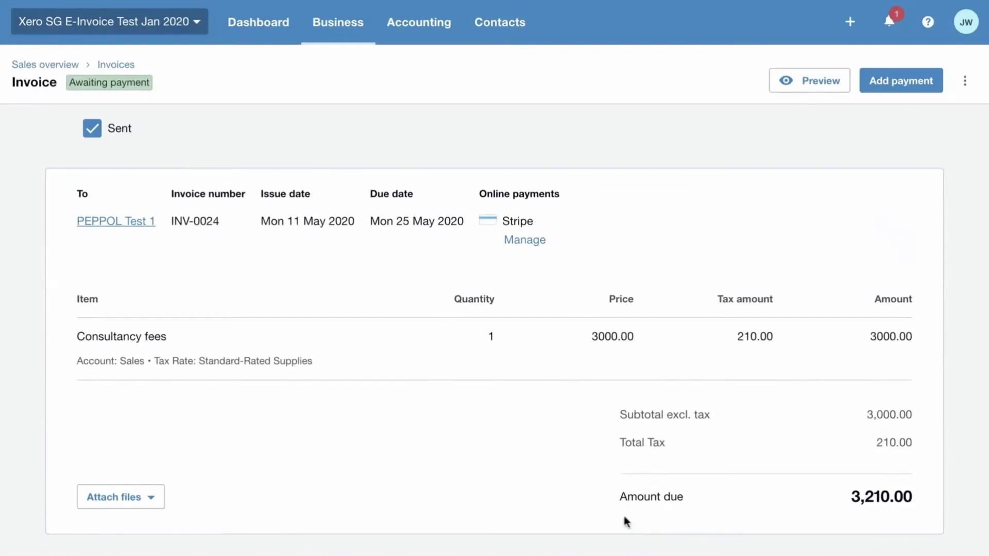
# - Switch to the receiving organisation PEPPOL Test 1
pyautogui.click(194, 45)
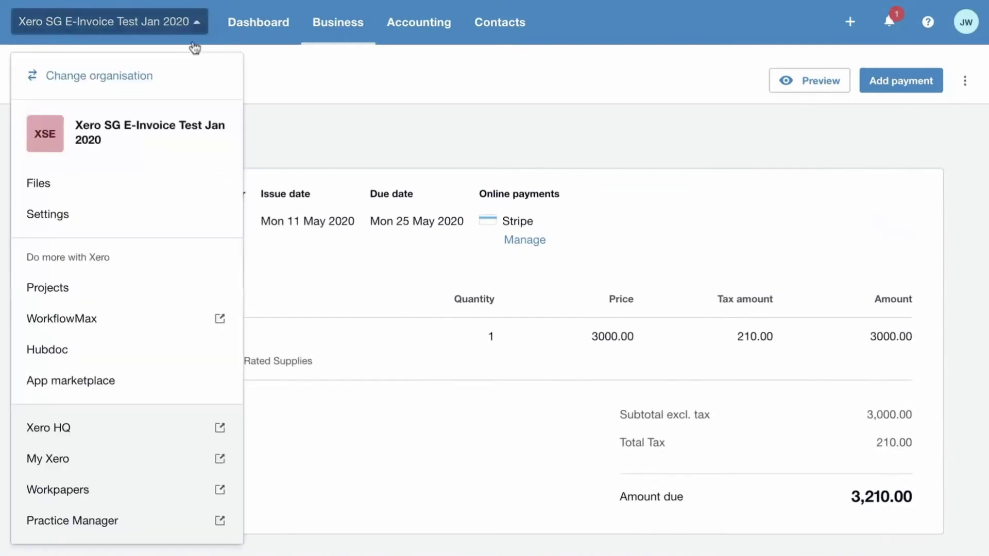
pyautogui.click(153, 75)
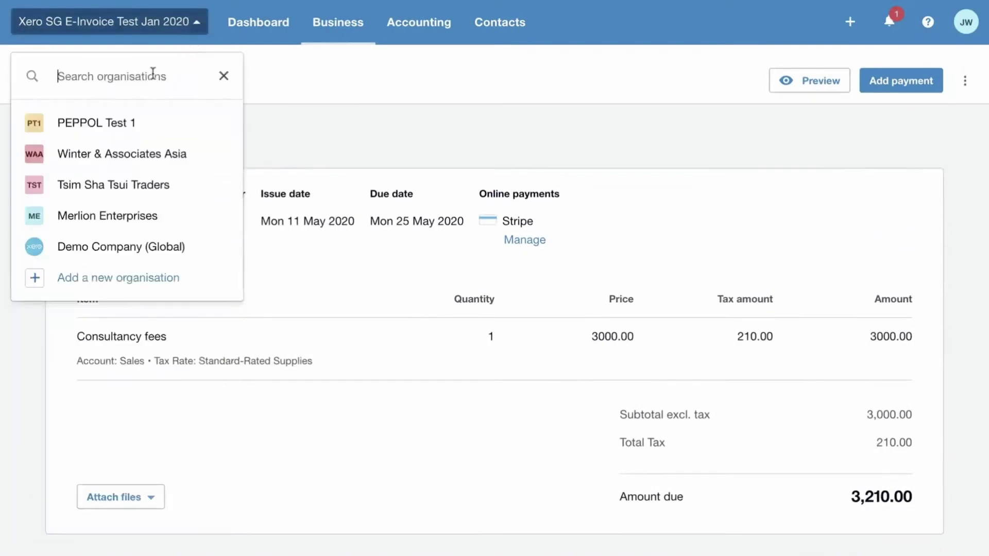
pyautogui.click(147, 126)
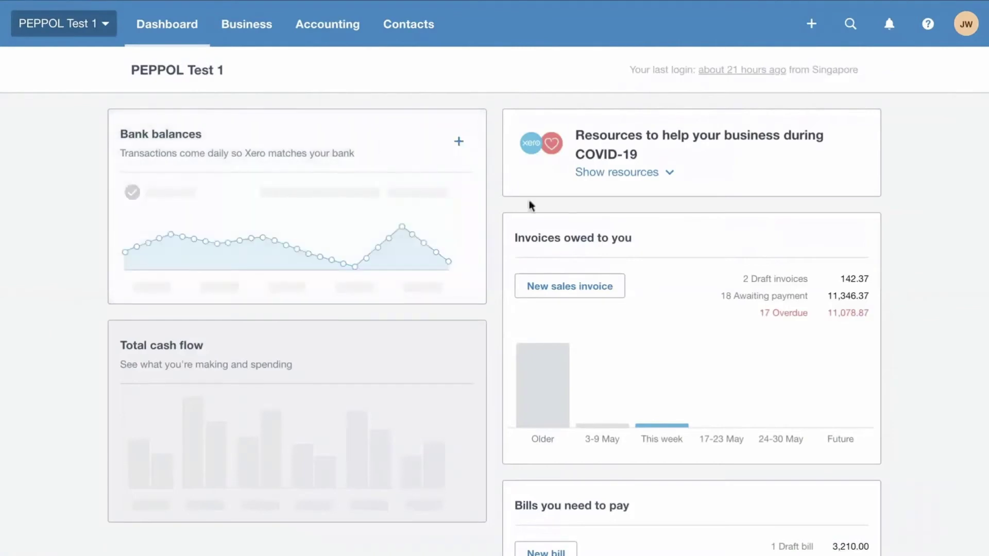
# - Open the draft bill received from Xero SG E-Invoice Test Jan 2020 for editing
pyautogui.scroll(-3, 920, 293)
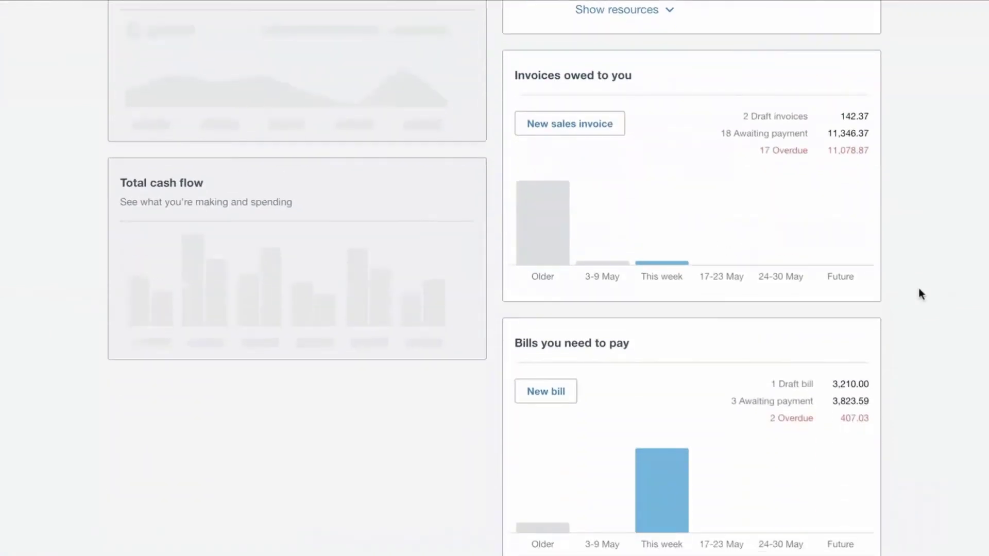
pyautogui.click(792, 385)
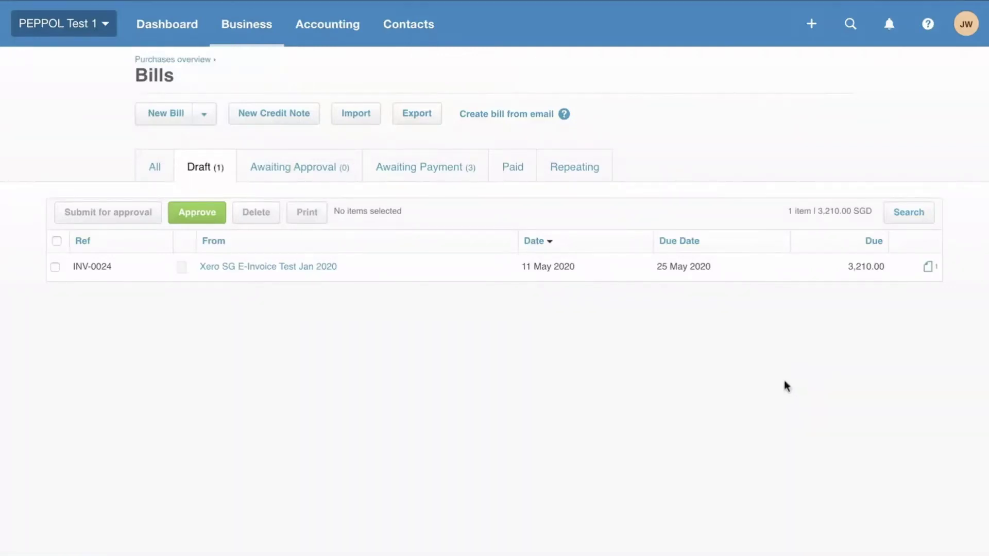
pyautogui.click(353, 271)
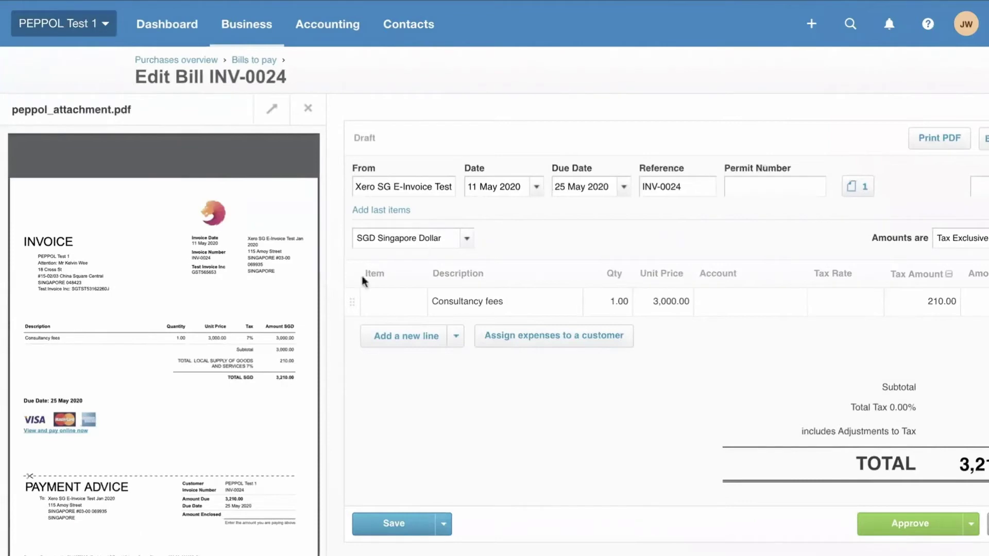
# - View the online invoice linked in the bill's PDF attachment, look at its card payment form and close the form without paying
pyautogui.click(65, 431)
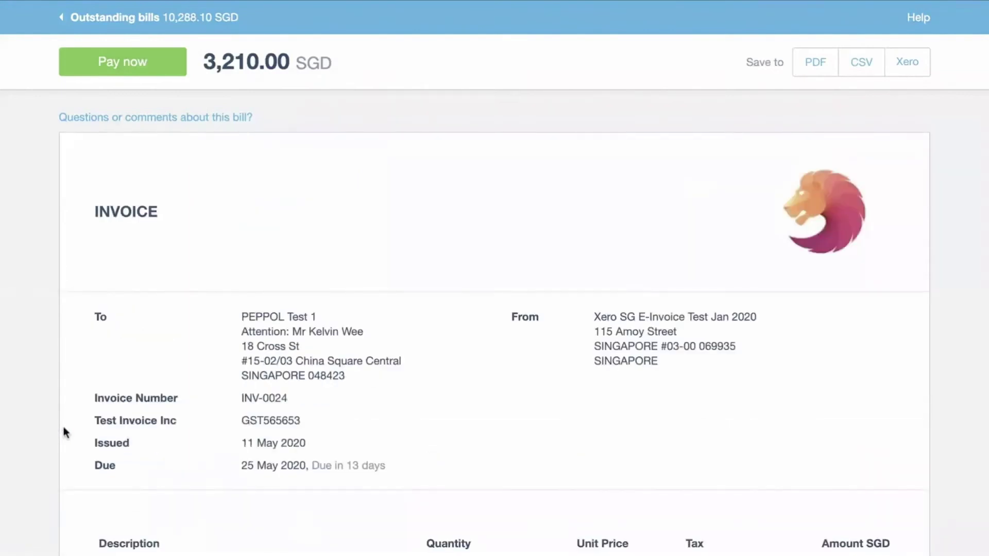
pyautogui.scroll(-3, 63, 429)
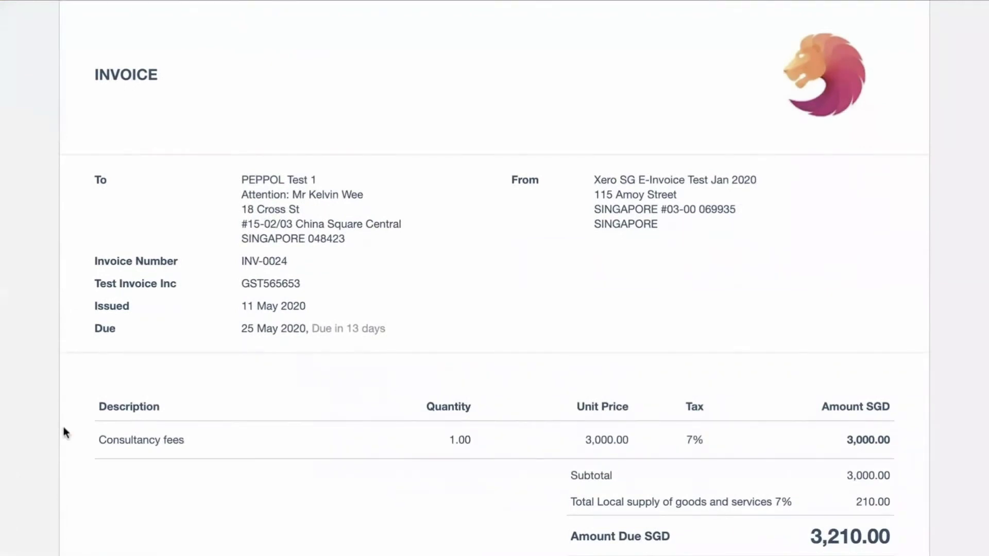
pyautogui.scroll(3, 63, 430)
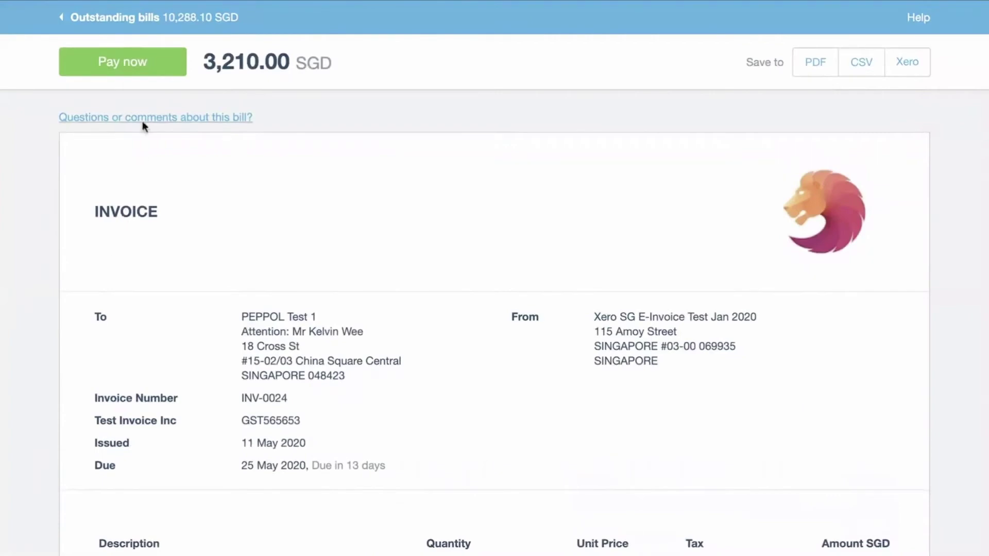
pyautogui.click(151, 67)
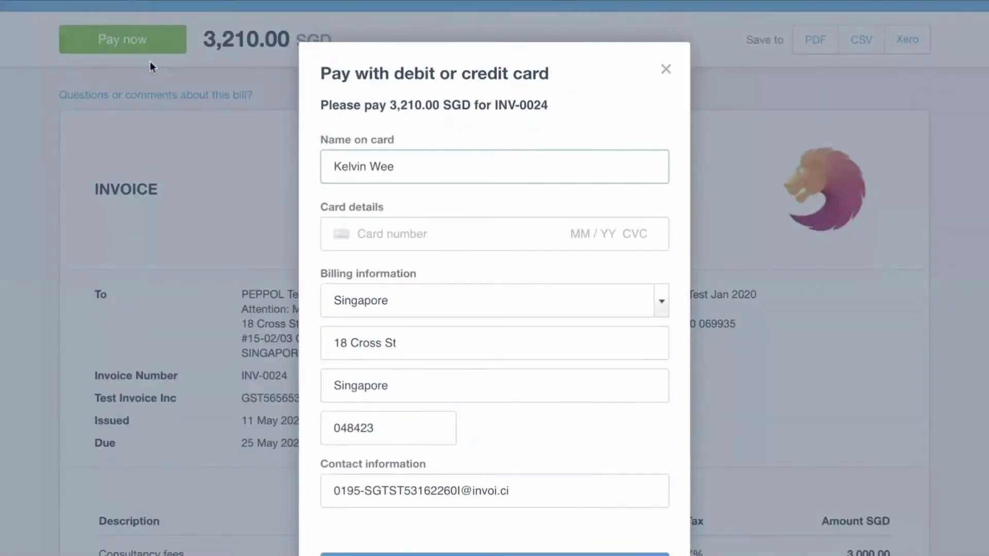
pyautogui.click(666, 71)
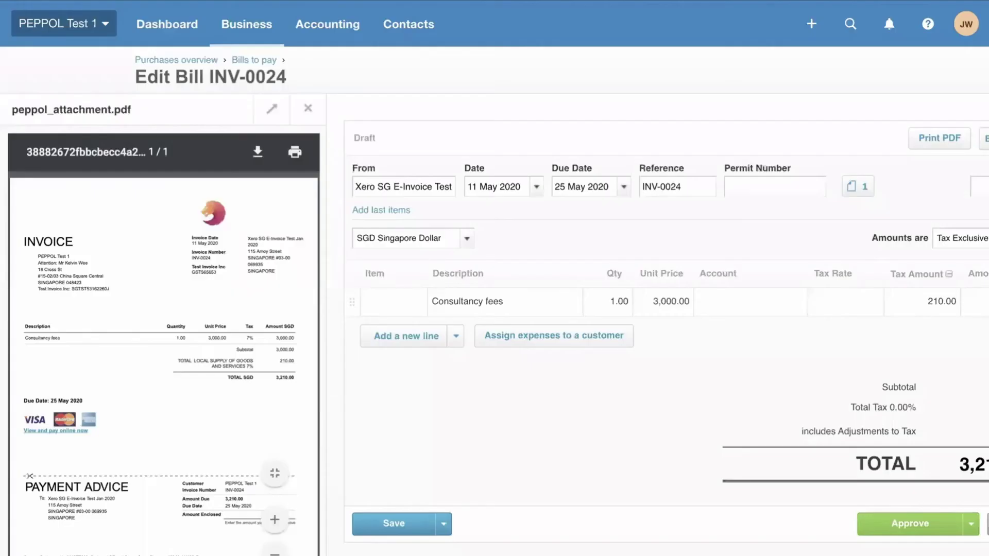
# - Assign the Consultancy fees line to account 412 - Consulting & Accounting and approve the bill
pyautogui.hscroll(5, 719, 336)
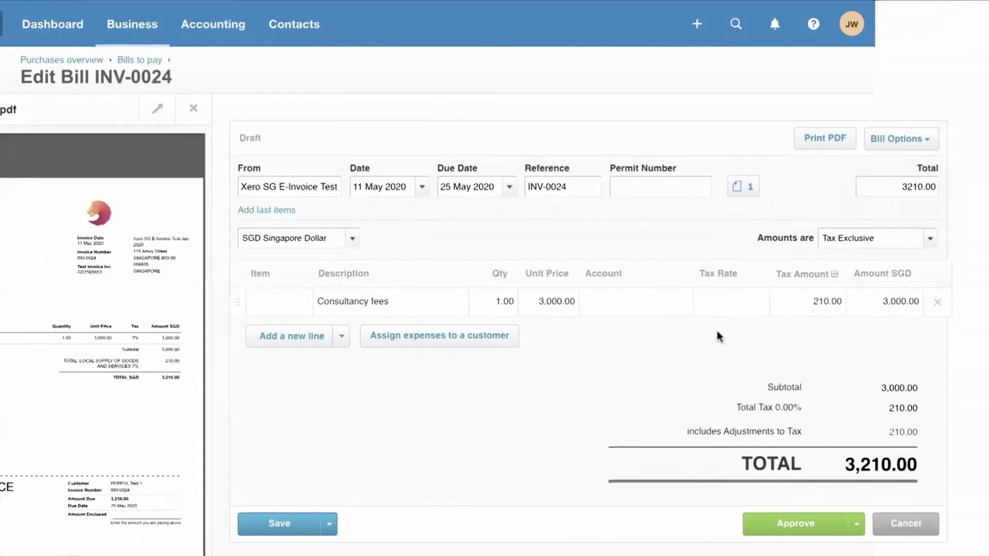
pyautogui.click(663, 306)
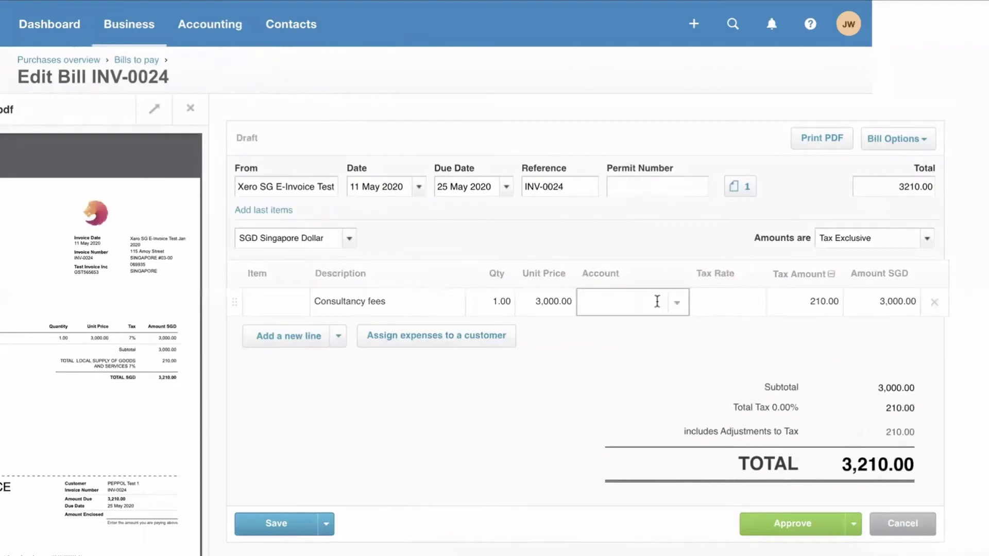
pyautogui.write('cons')
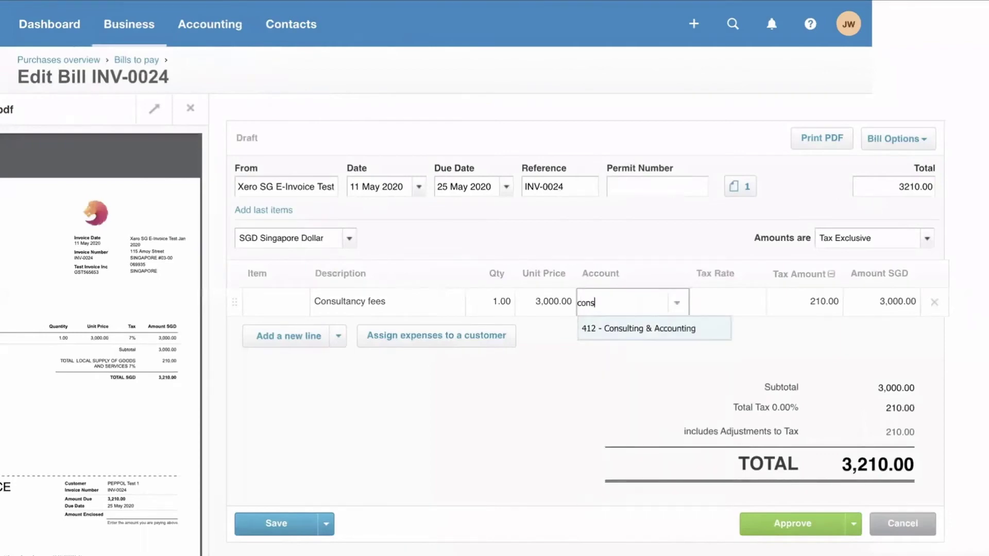
pyautogui.click(661, 332)
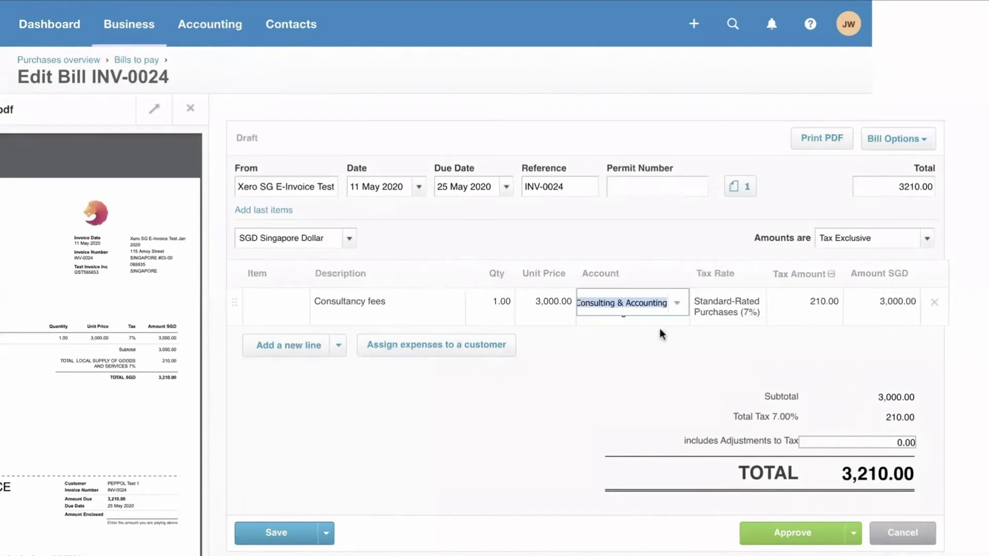
pyautogui.click(794, 537)
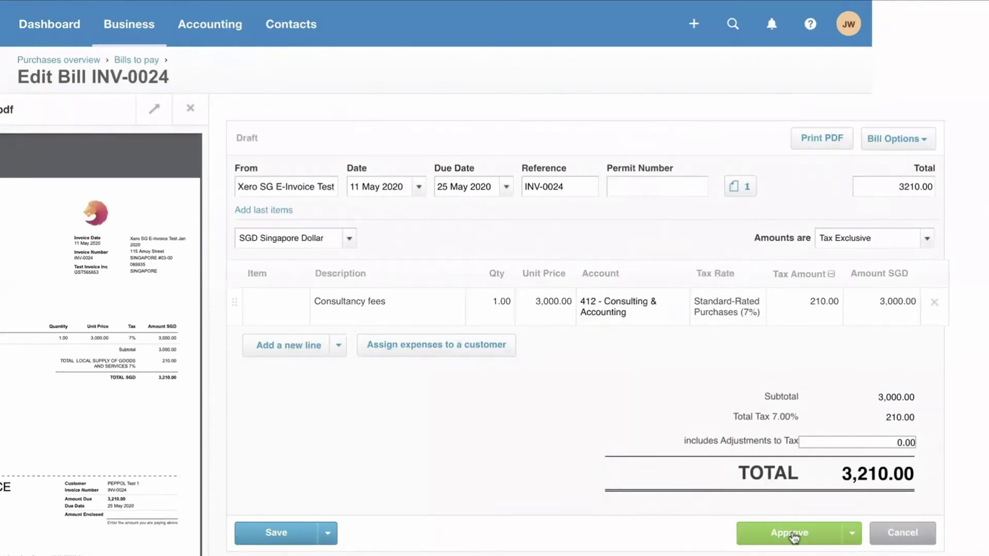
pyautogui.click(794, 538)
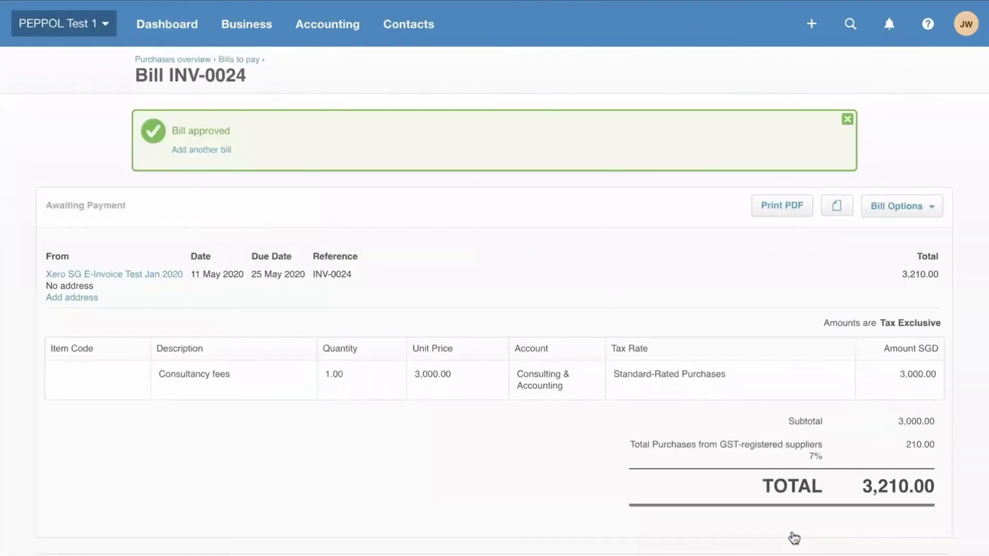